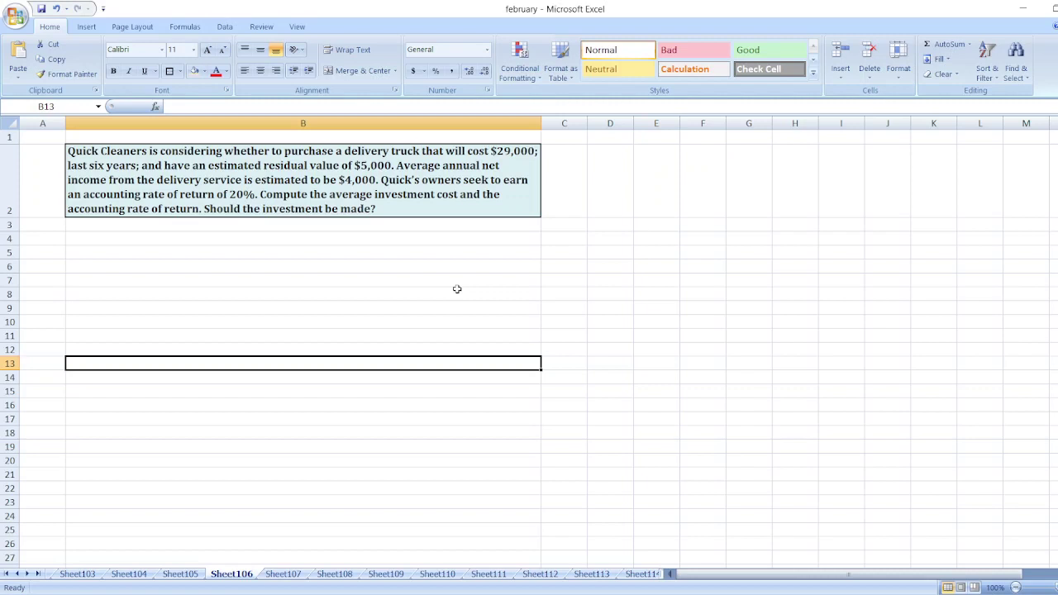
Enter 'Average Investment Cost = (Total Investment-Residual Value)/2 + Residual Value' in cell B6.
left_click(244, 265)
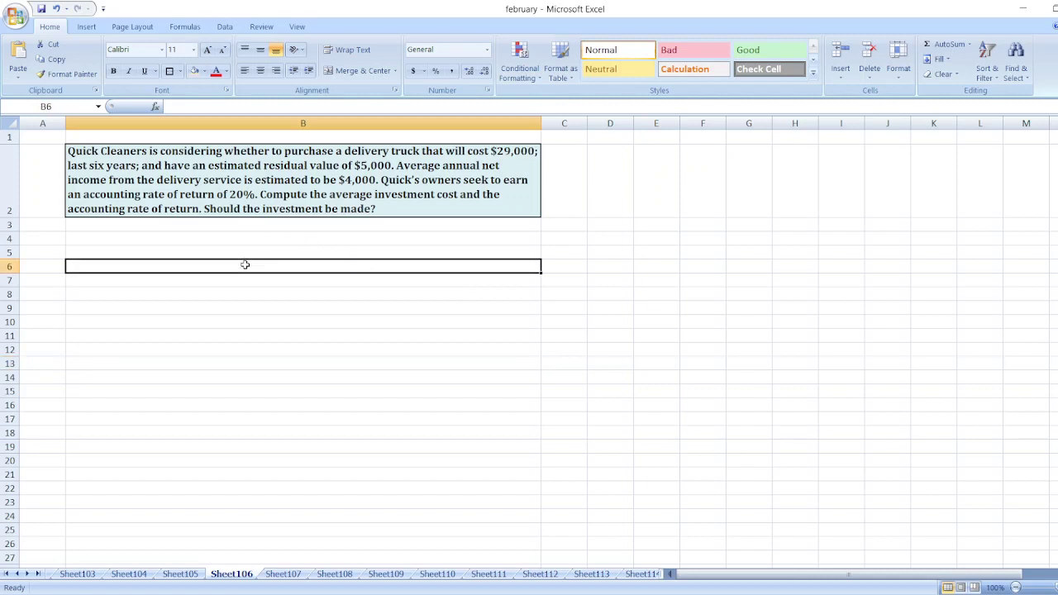
type("Averal")
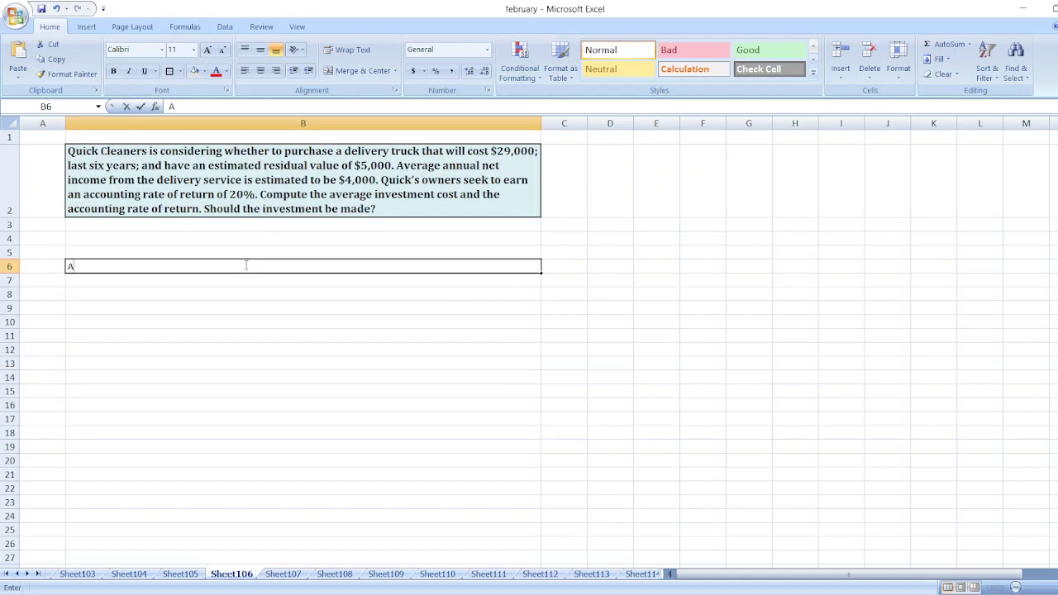
key("BackSpace")
type("ge ")
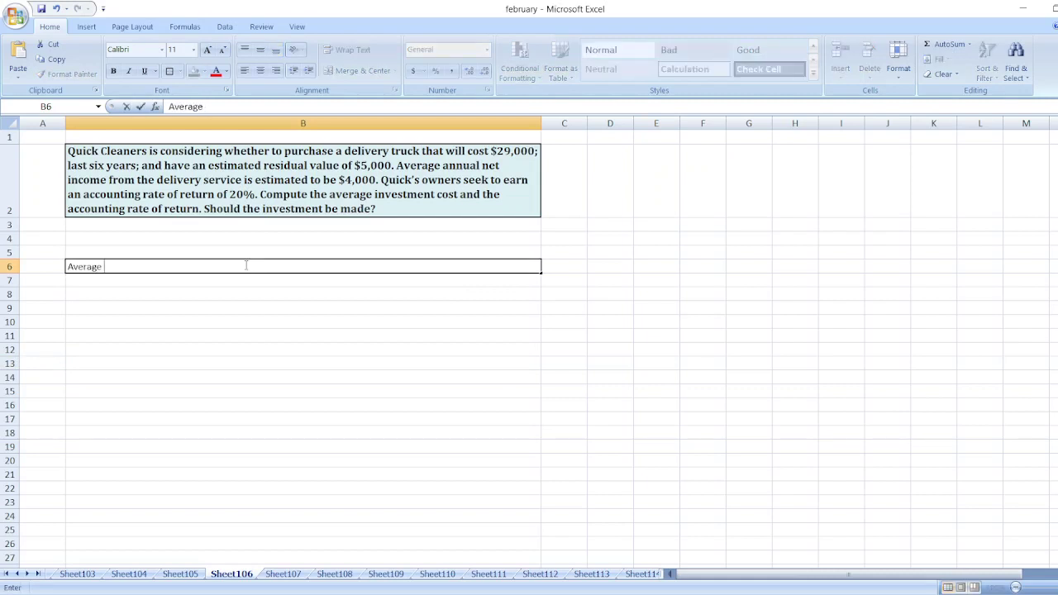
type("Investment Cost = (")
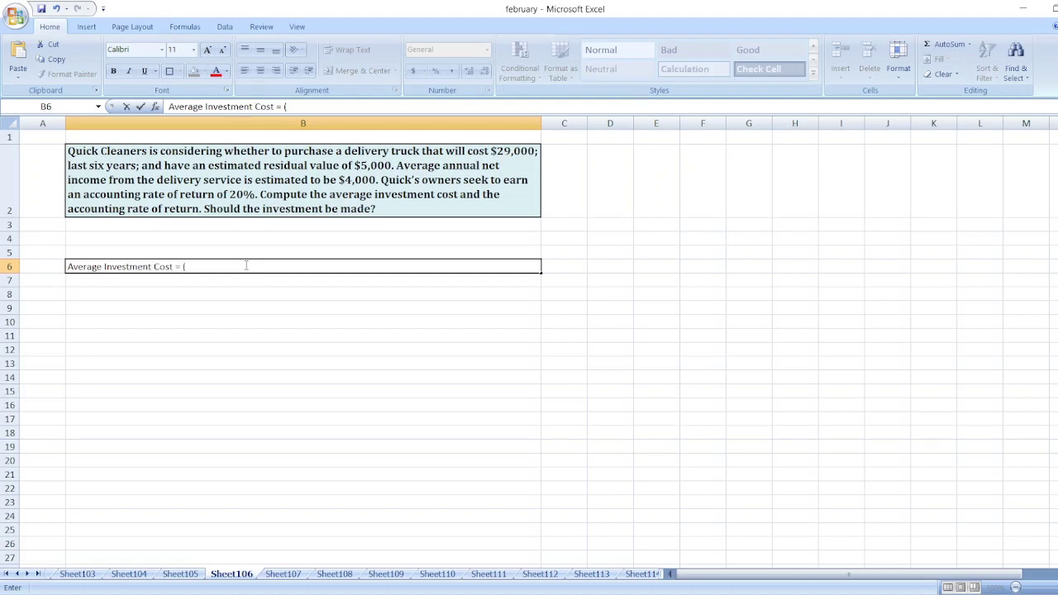
type("Total Investment")
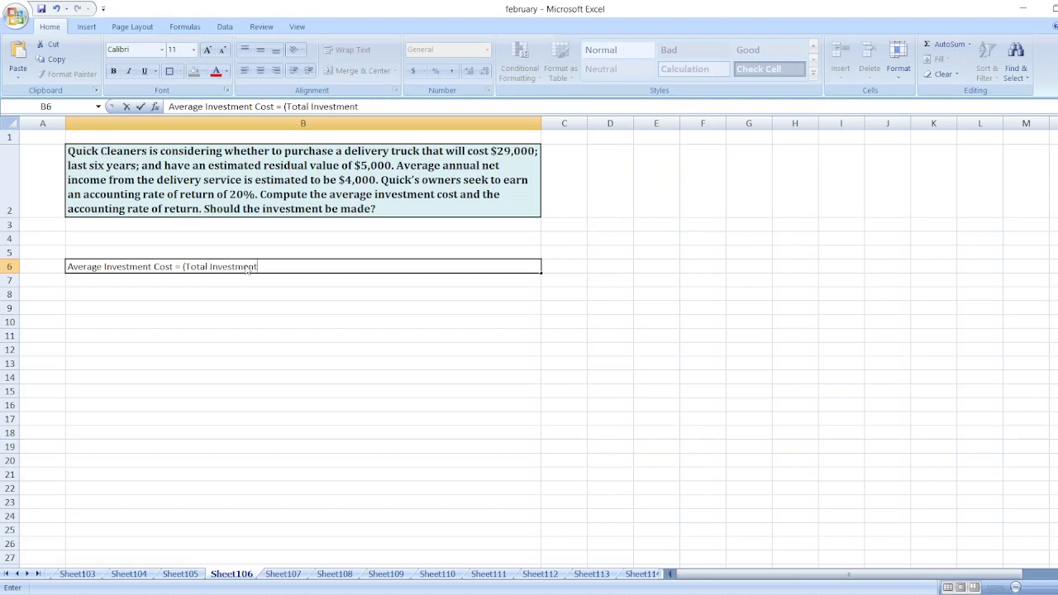
type("-Residual Va")
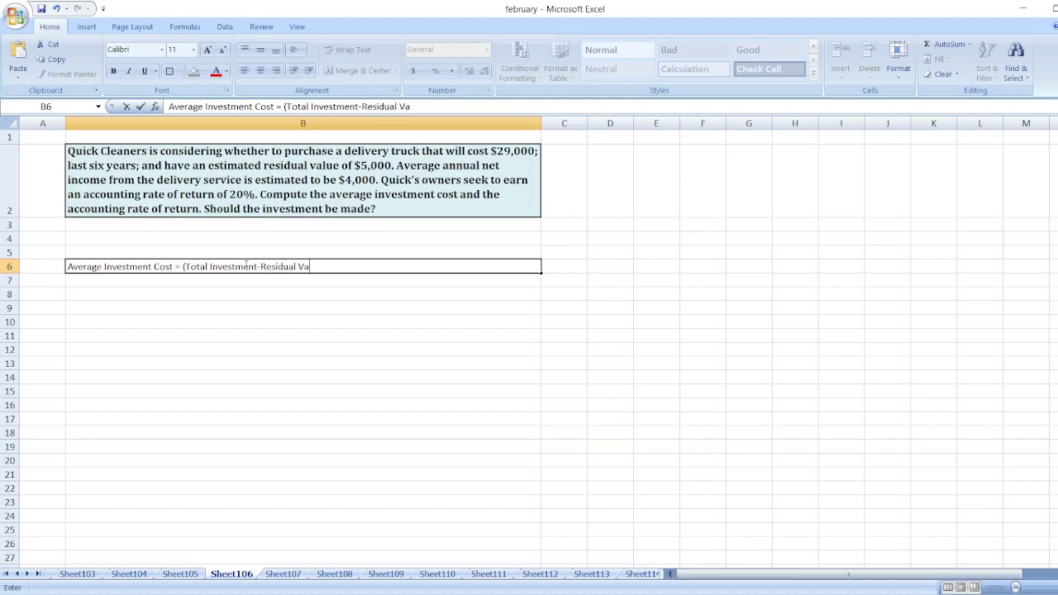
type("lue)/2 +")
type(" Residual ")
type("Value")
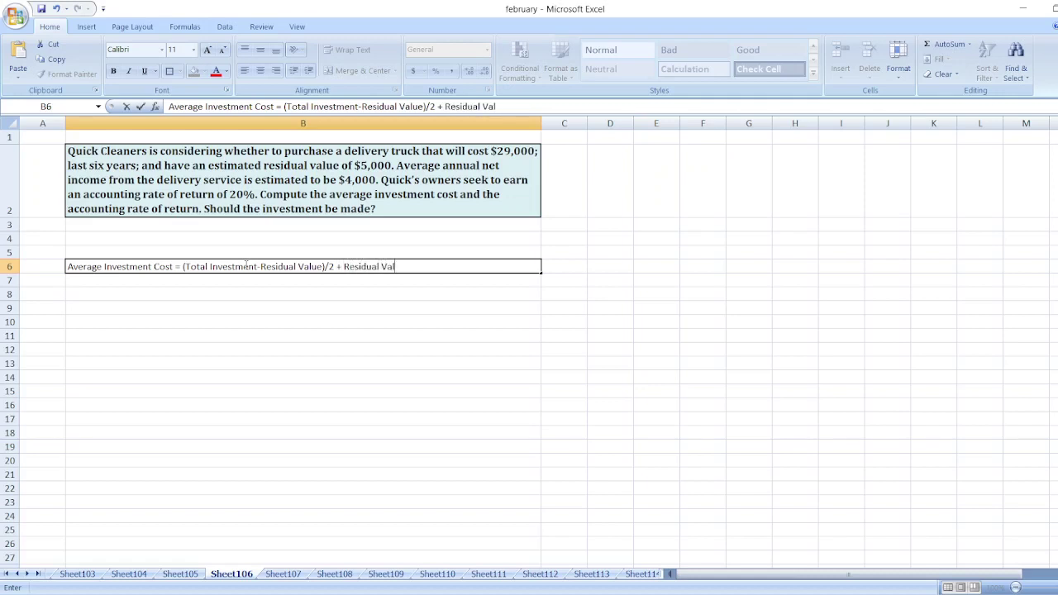
key("Return")
Enter '= ($29,000-$5,000)/2 + 5,000' in B7 and '= $12,000+$5,000' in B8.
type("=")
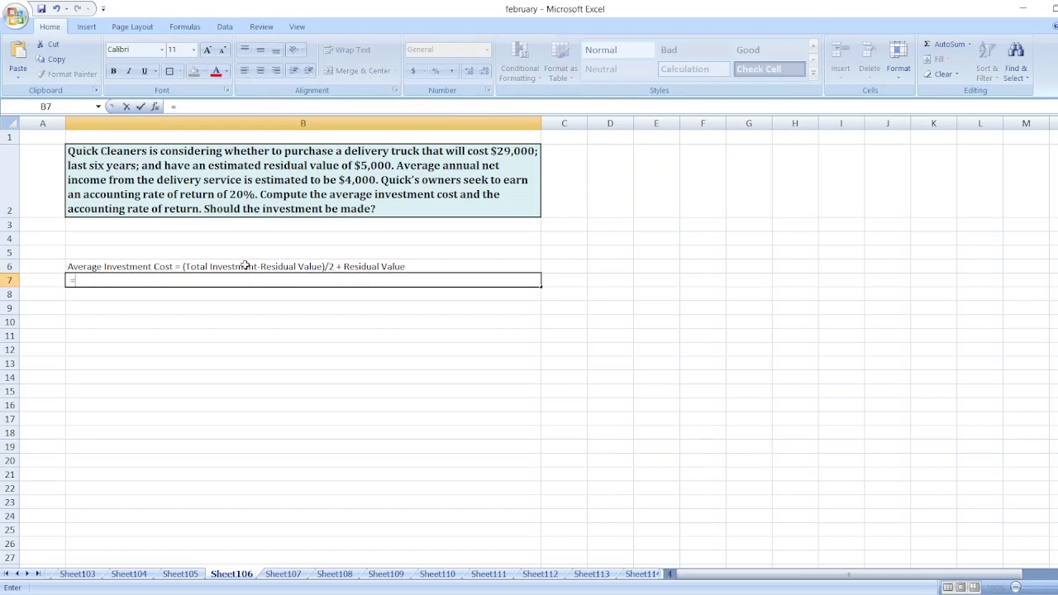
type(" ($29,000-$5")
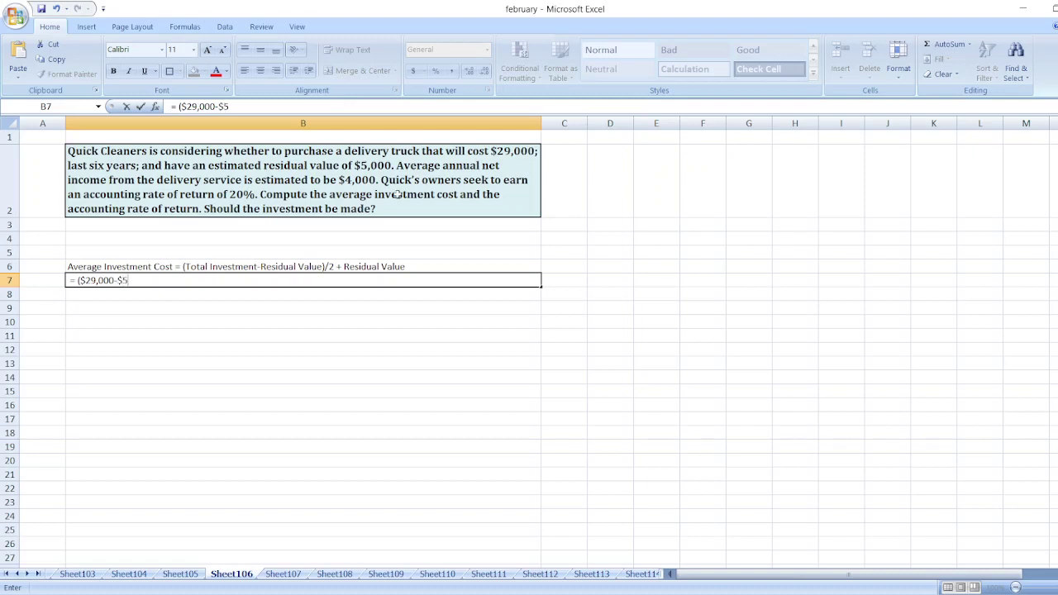
type(",000)/2 + 5,000")
key("Return")
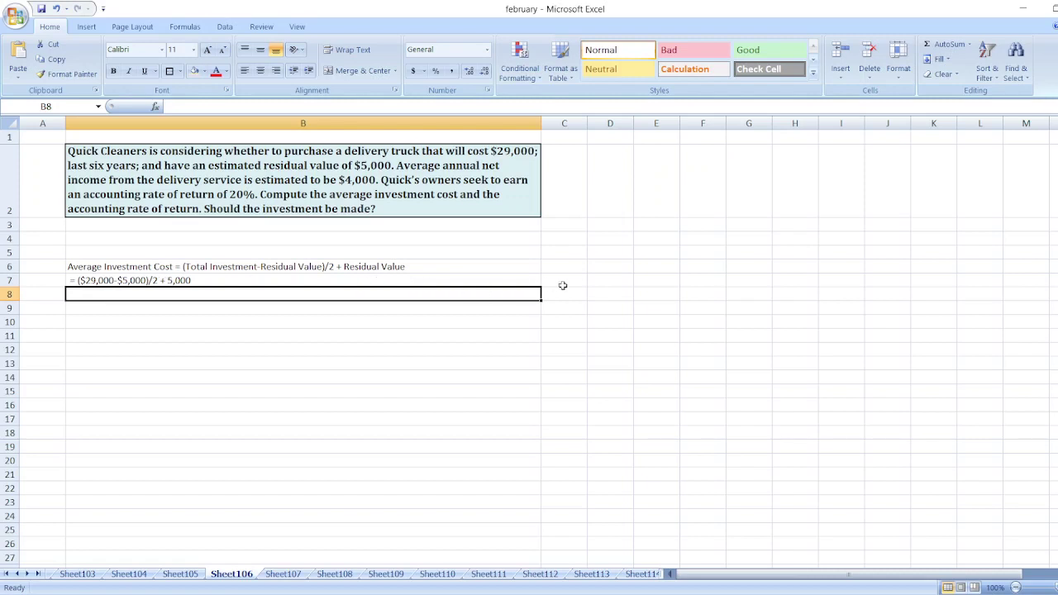
double_click(469, 294)
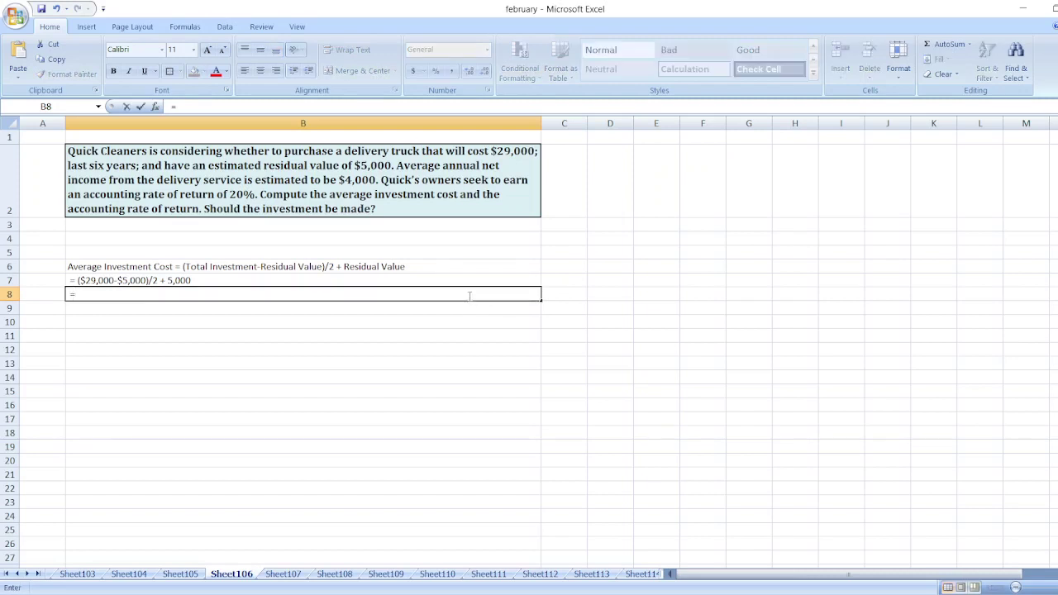
type("= $12,000+$5,000")
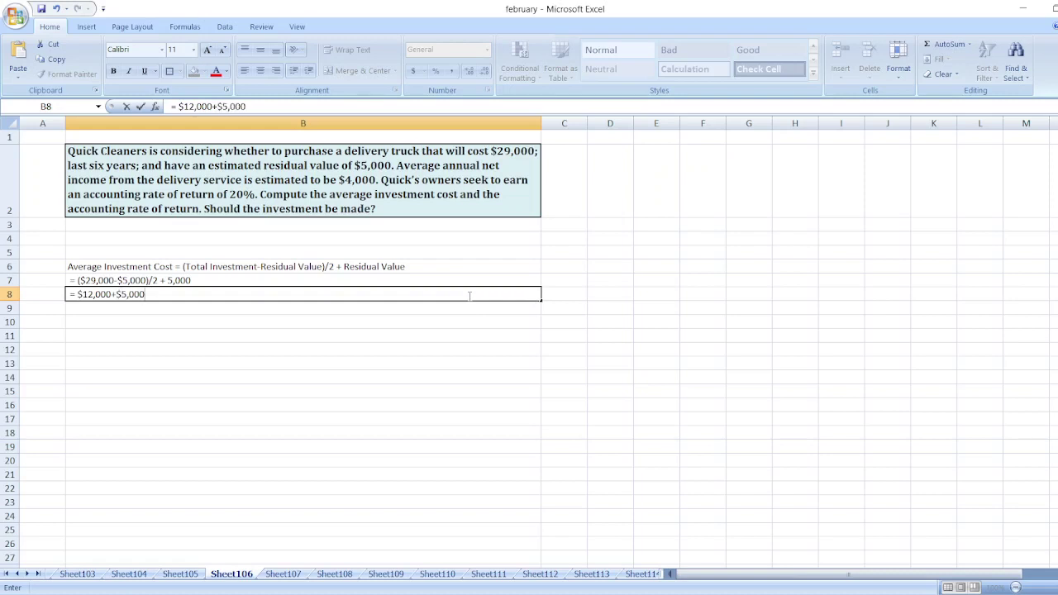
key("Return")
type("Avera")
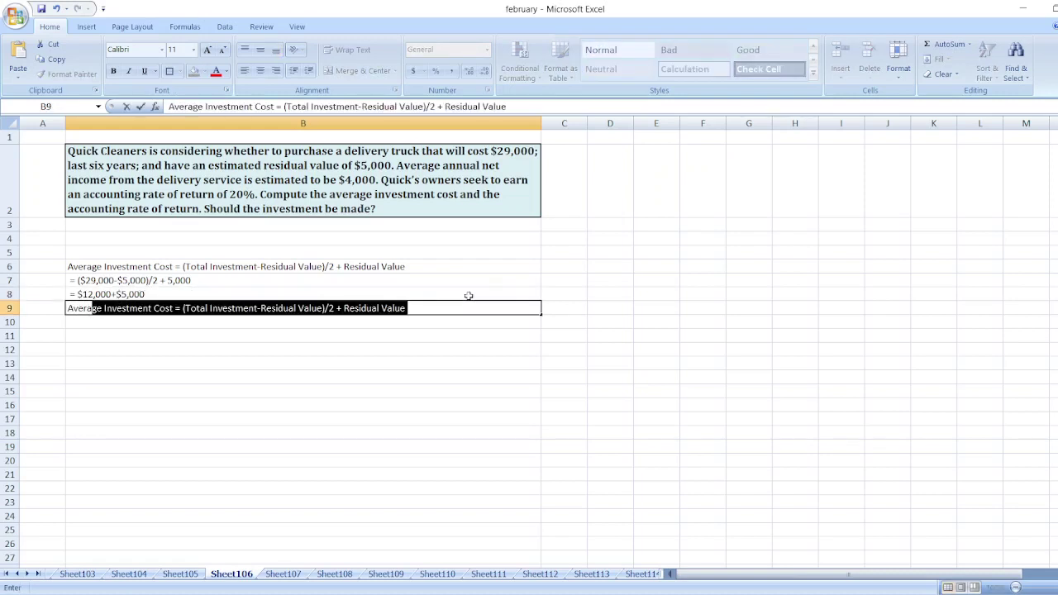
type("ge In")
Complete B9 so it reads 'Average Investment Cost = $17,000'.
left_click(180, 311)
key("shift+End")
key("Delete")
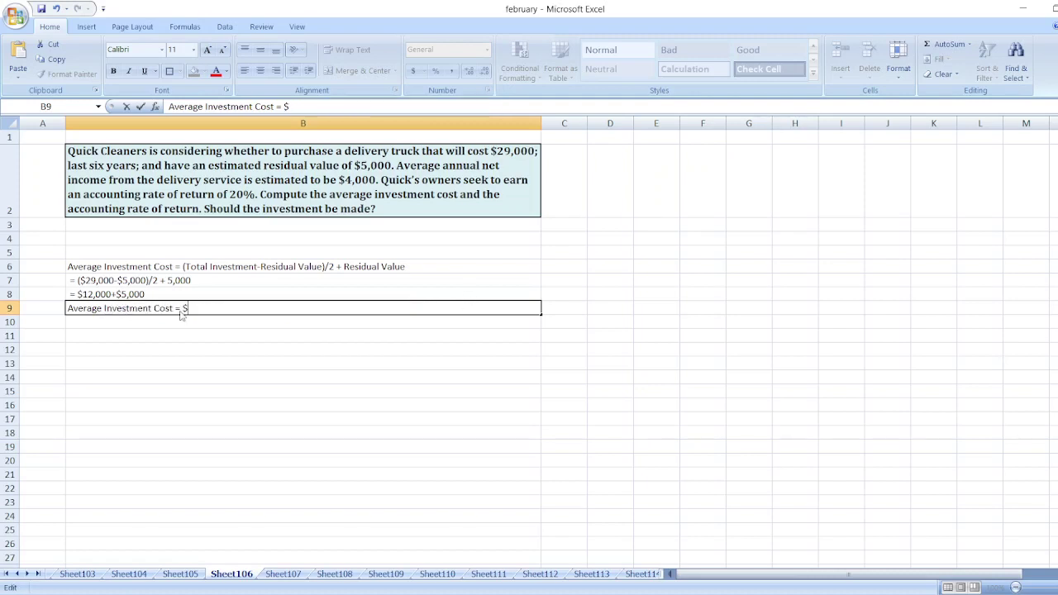
type("$17,000")
key("Return")
Bold the $17,000 result line in B9 and the formula line in B6.
key("Up")
key("ctrl+b")
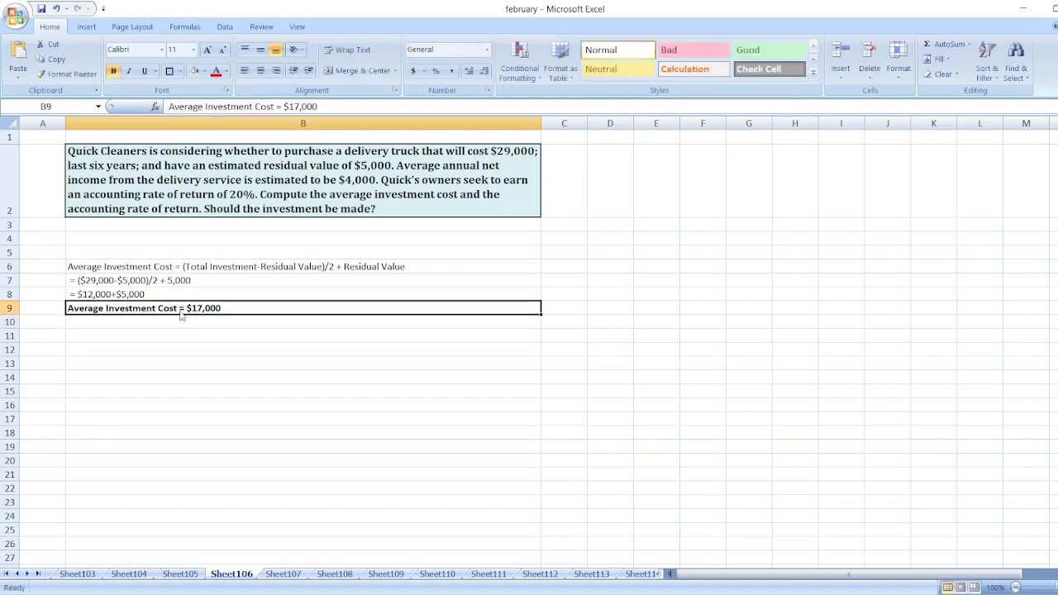
key("Up")
key("Up")
key("Up")
key("Up")
key("Down")
key("ctrl+b")
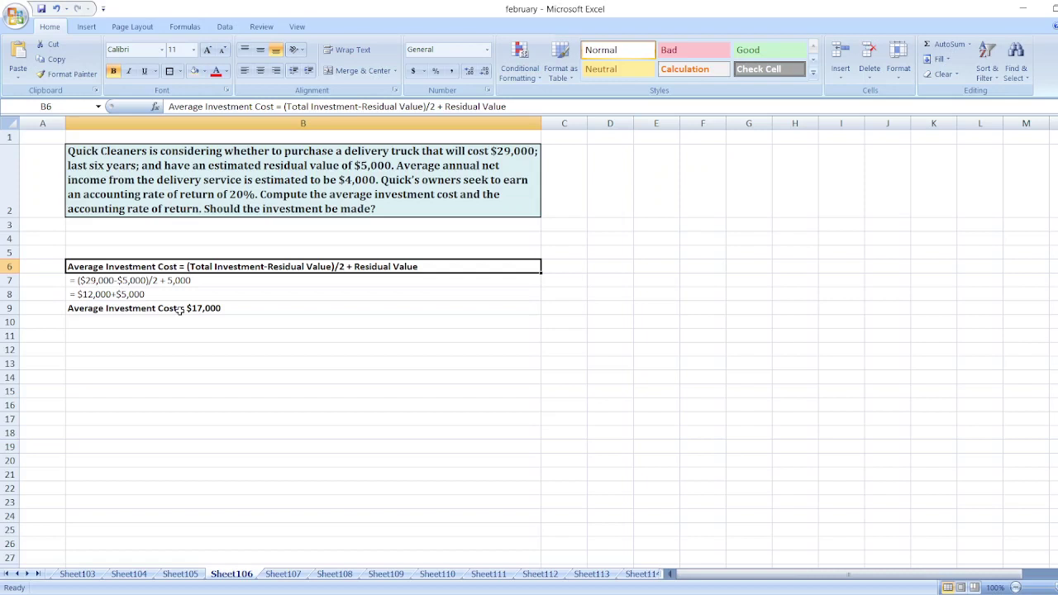
key("Down")
key("Down")
key("Down")
key("Down")
key("Down")
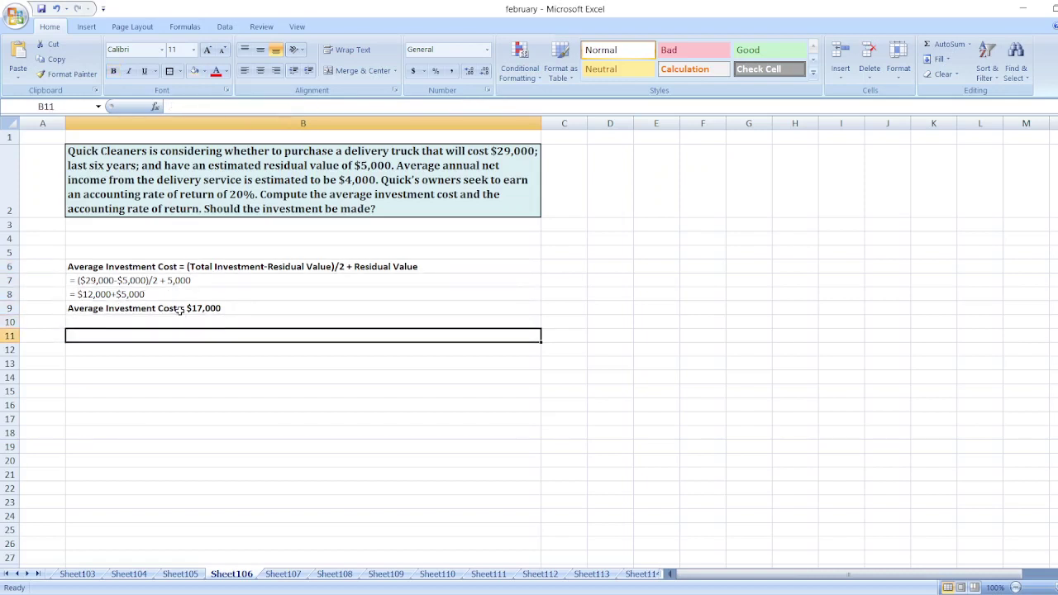
Enter 'Accounting Rate of Return = Average Annual Net Income/Average Investment Cost' in B11.
type("Accounting")
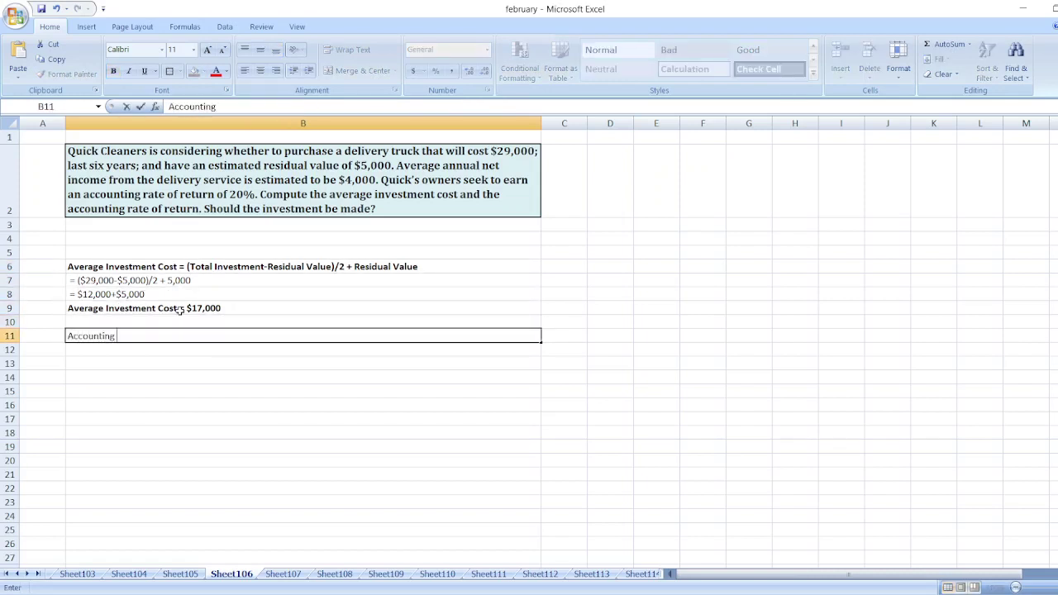
type(" Rate of Return =")
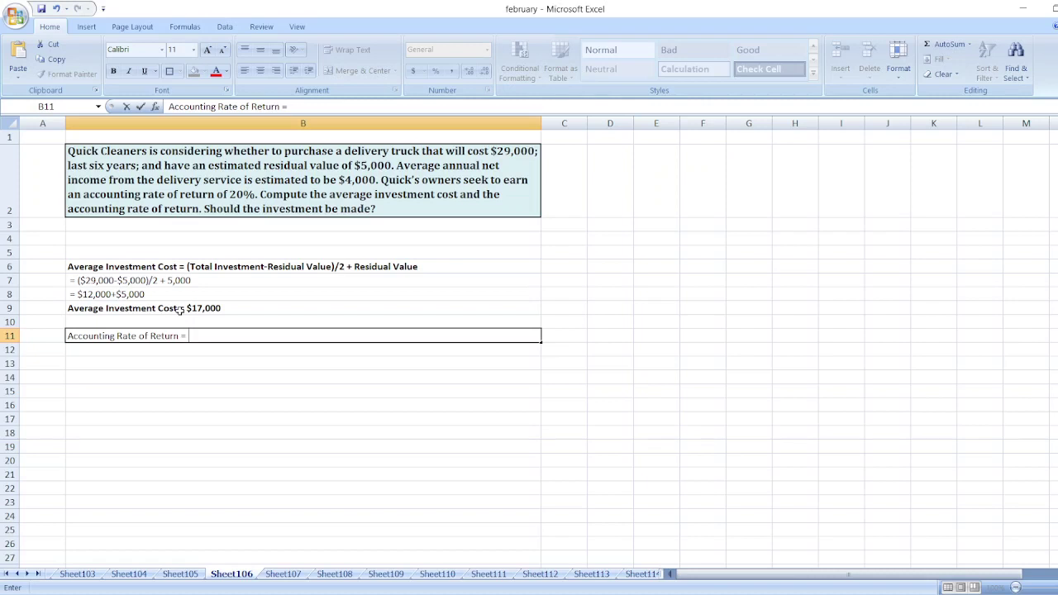
type(" Average")
type(" Anm")
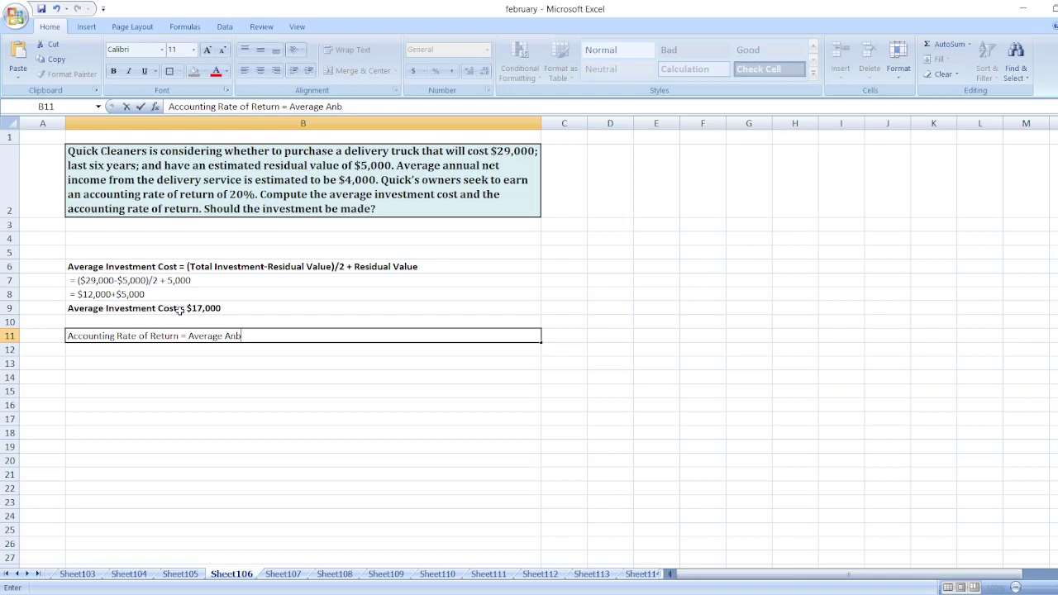
key("BackSpace")
type("nual Net Income")
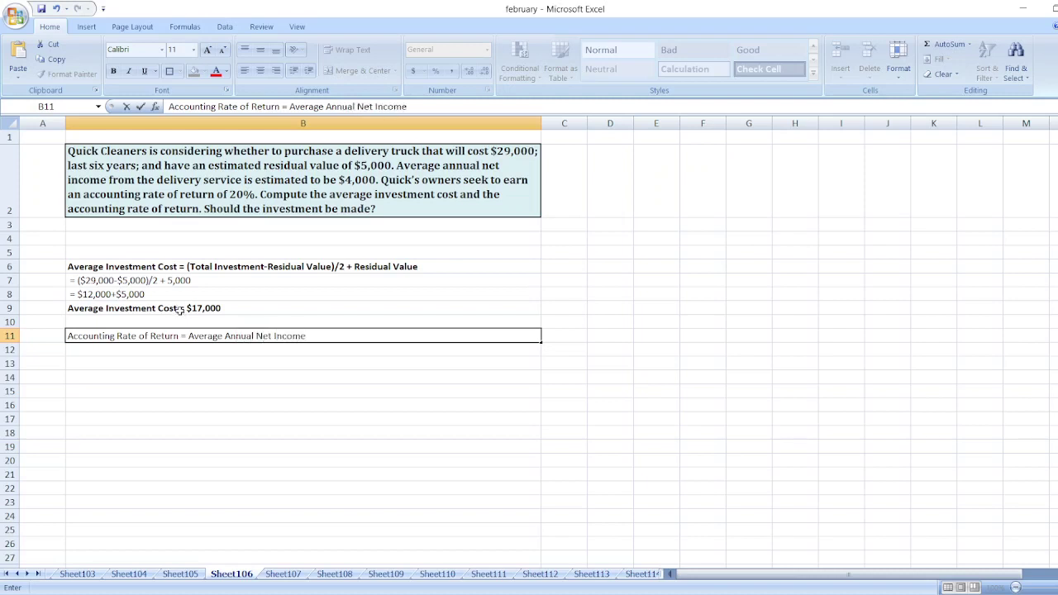
type("/Average Investm")
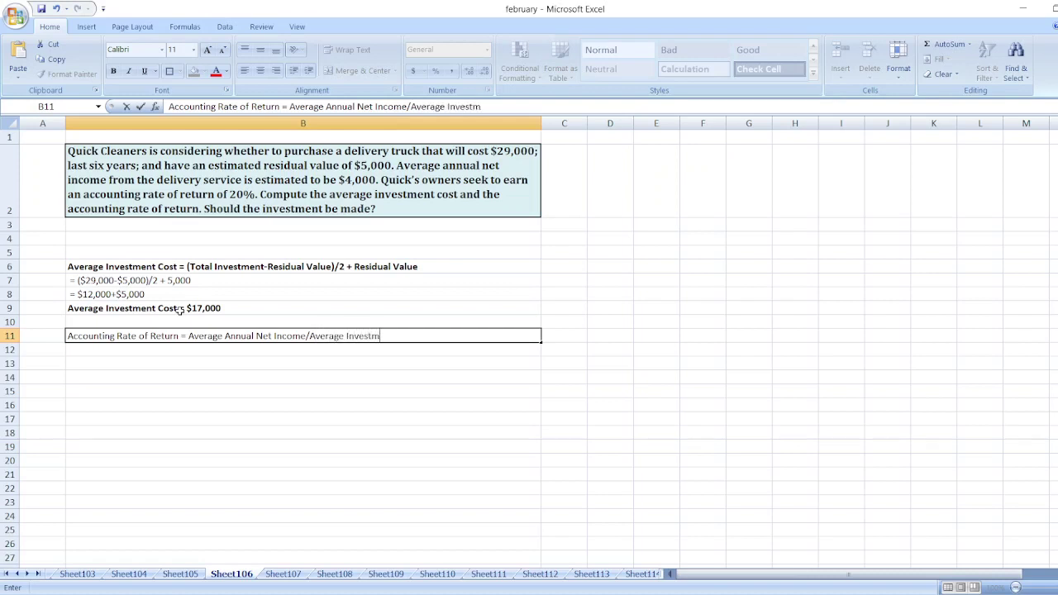
type("ent Cost")
key("ctrl+Return")
Enter the substituted figures '= $4,000/$17,000' in B12.
key("Down")
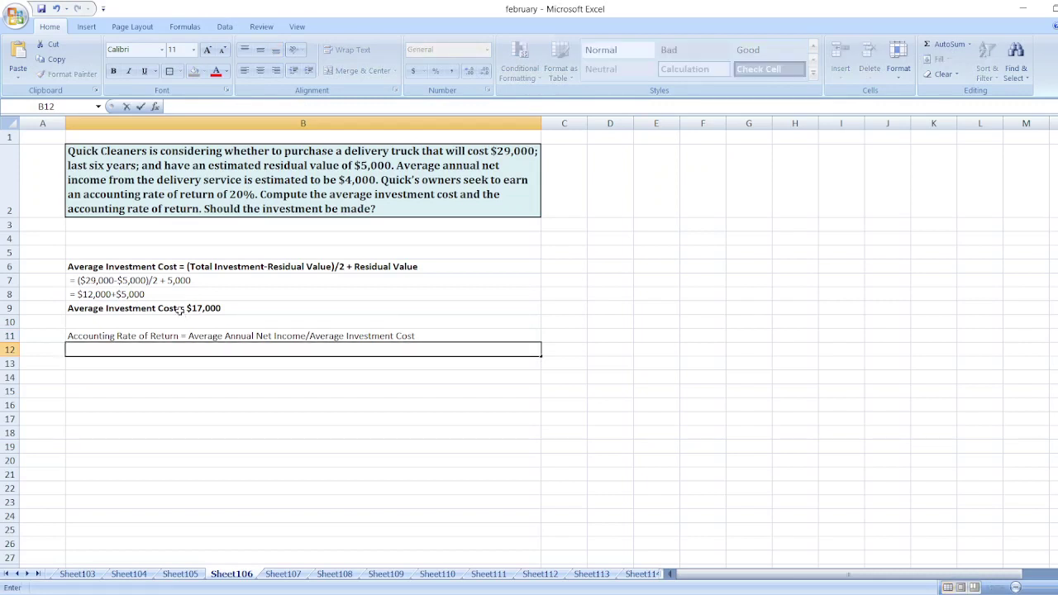
type("= $5")
key("BackSpace")
type("4,000/$17,000")
key("Return")
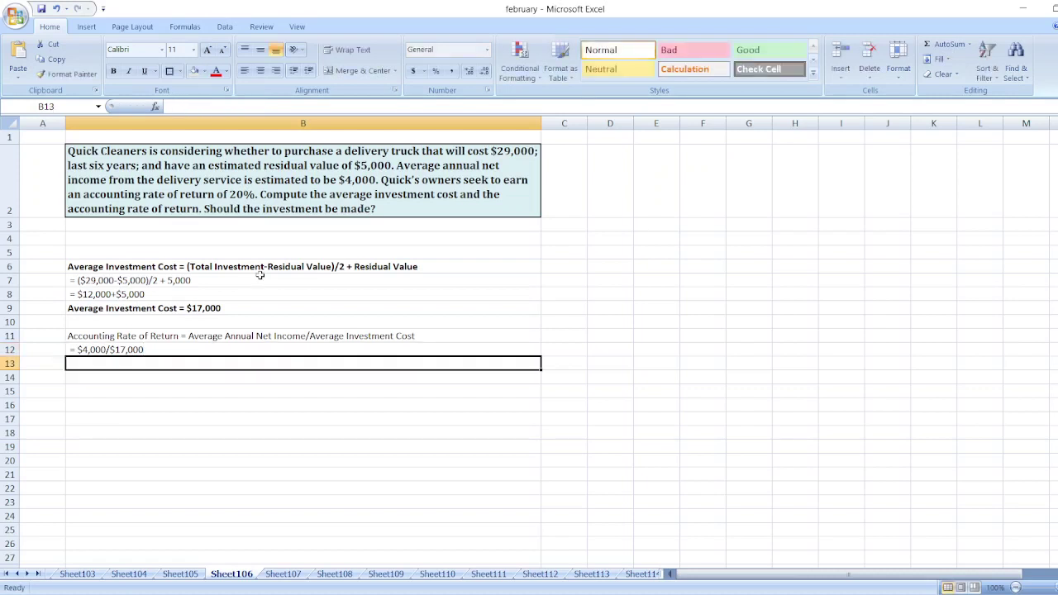
Calculate =4000/17000 in G13 and format it as a two-decimal percentage, 23.53%.
left_click(742, 364)
type("=")
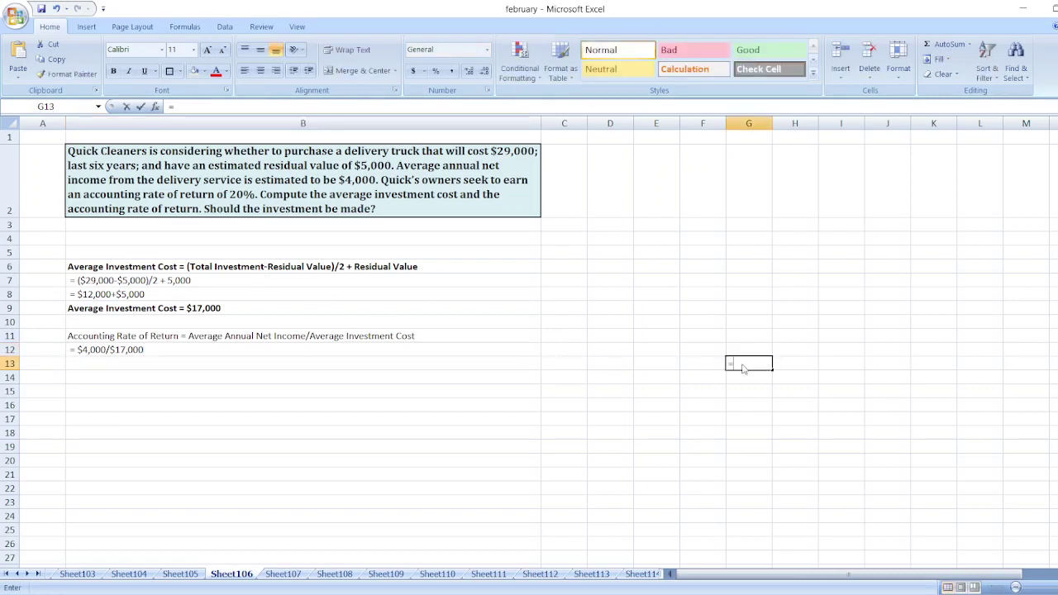
type("4000/1")
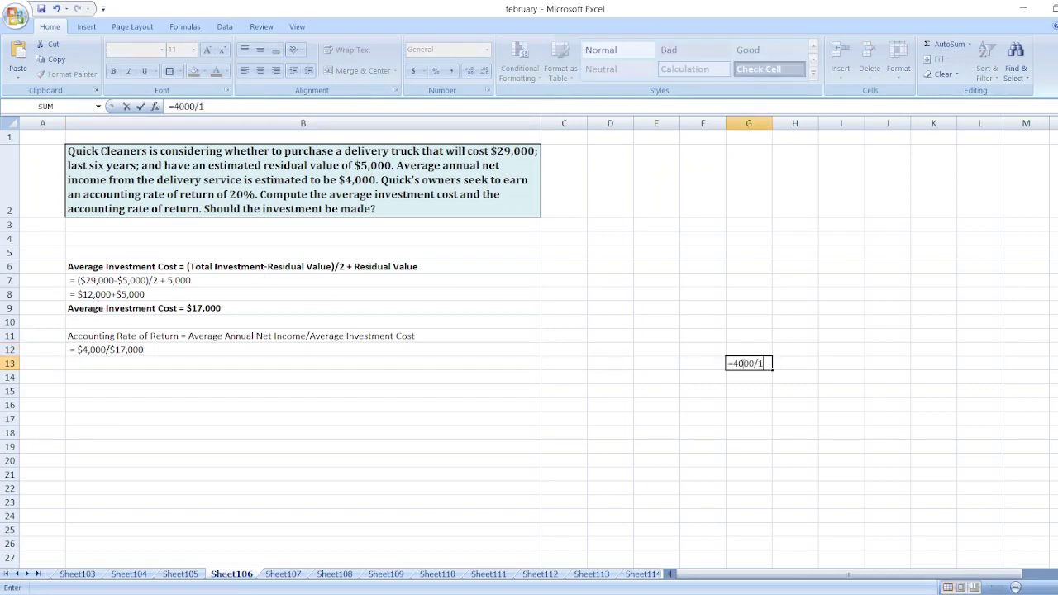
type("7000")
key("Return")
left_click(742, 364)
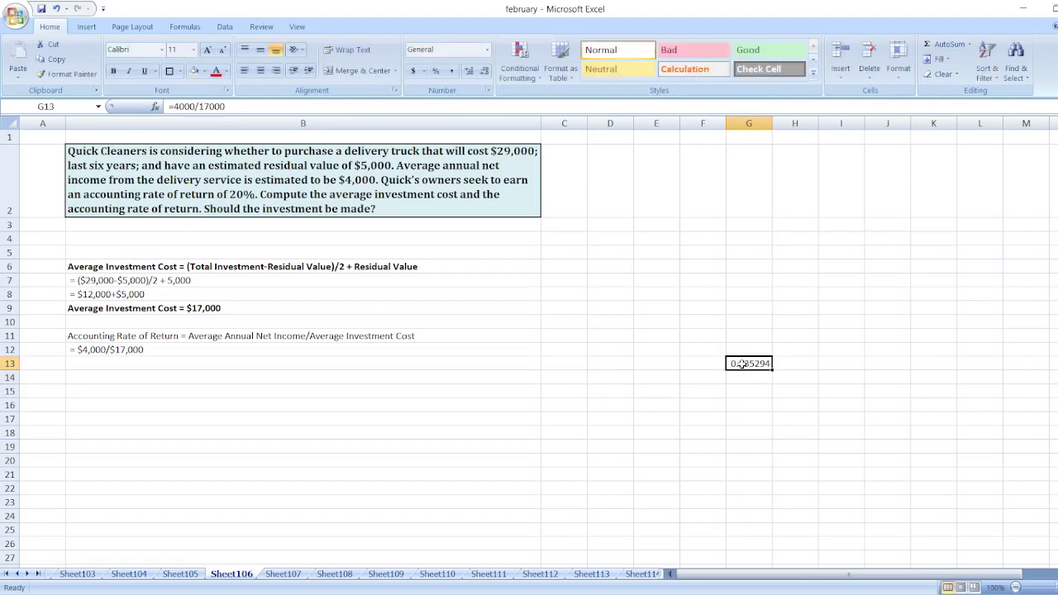
left_click(435, 71)
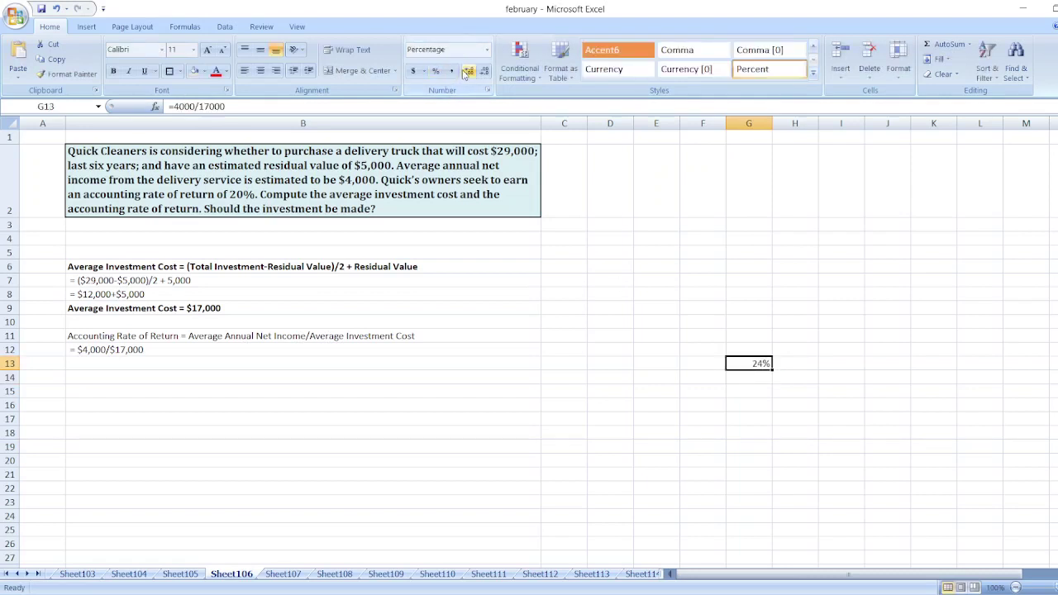
left_click(468, 71)
left_click(468, 71)
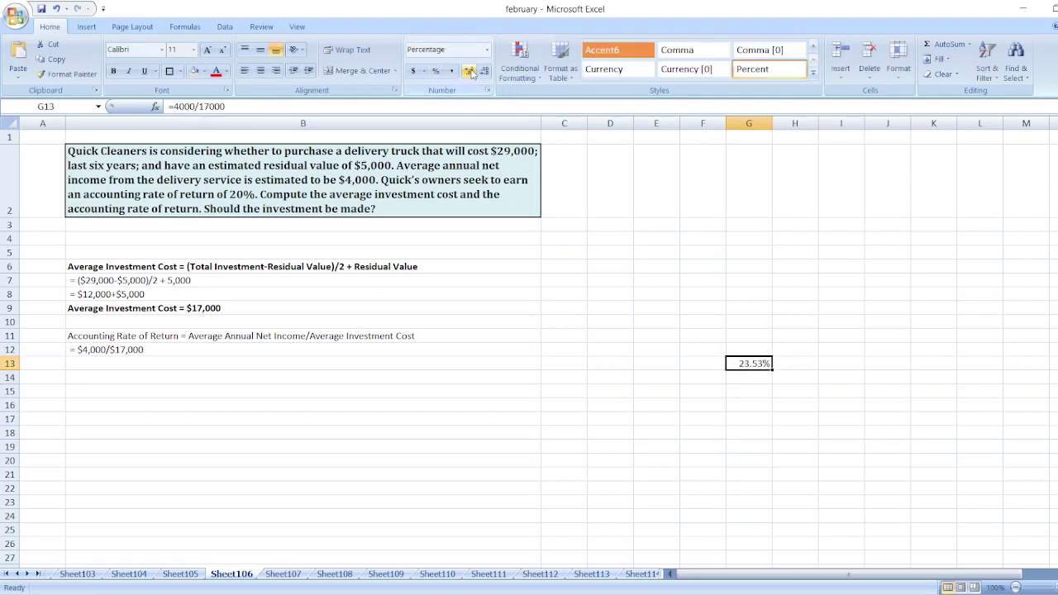
left_click(207, 364)
Enter 'Accounting Rate of Return = 23.53%' in B13.
type("Acc")
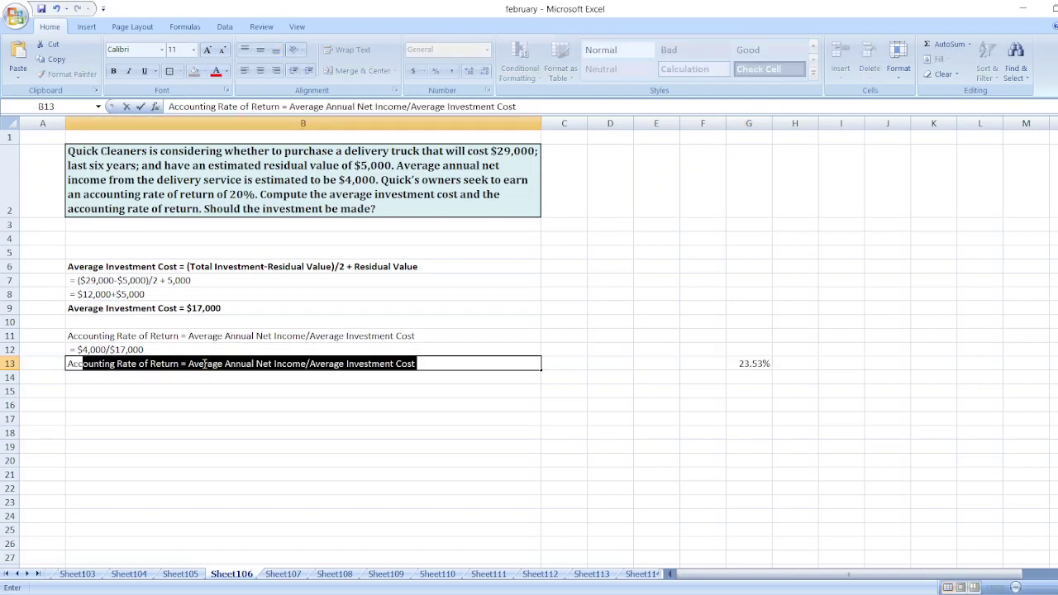
left_click(191, 364)
key("shift+End")
key("Delete")
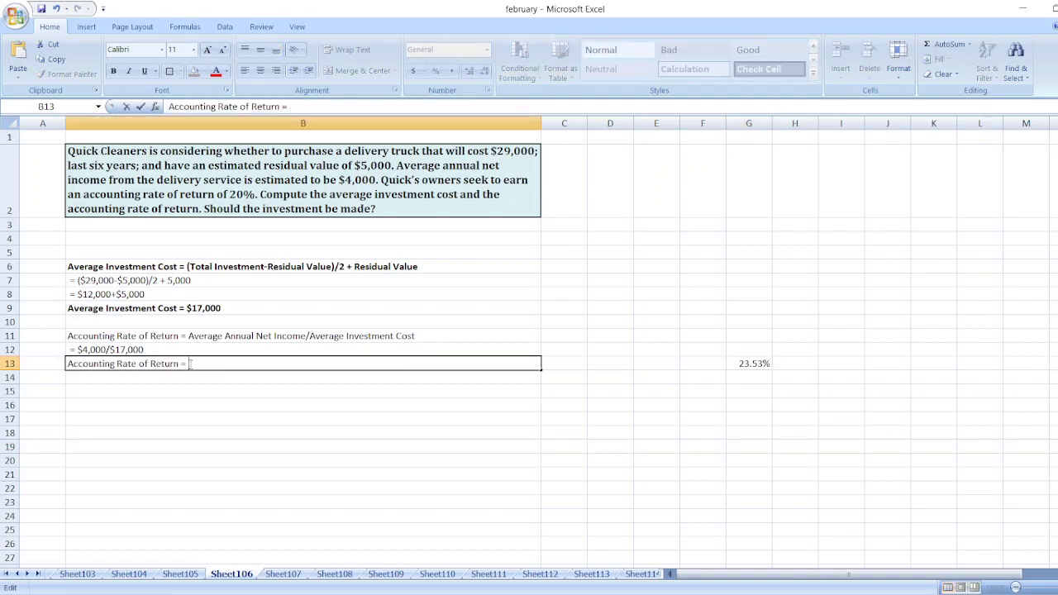
type("23.53")
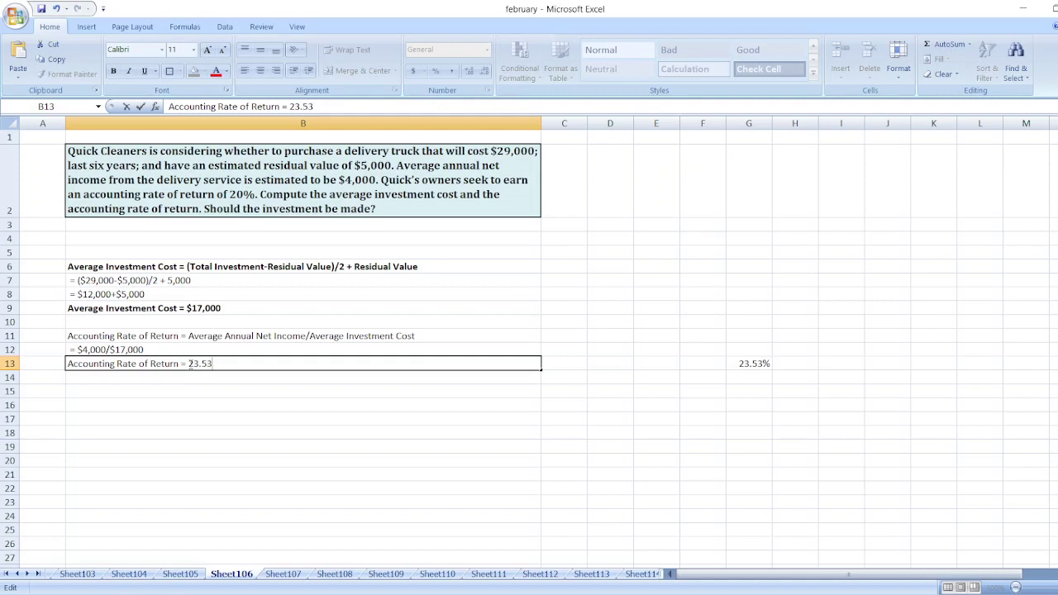
type("%")
key("Return")
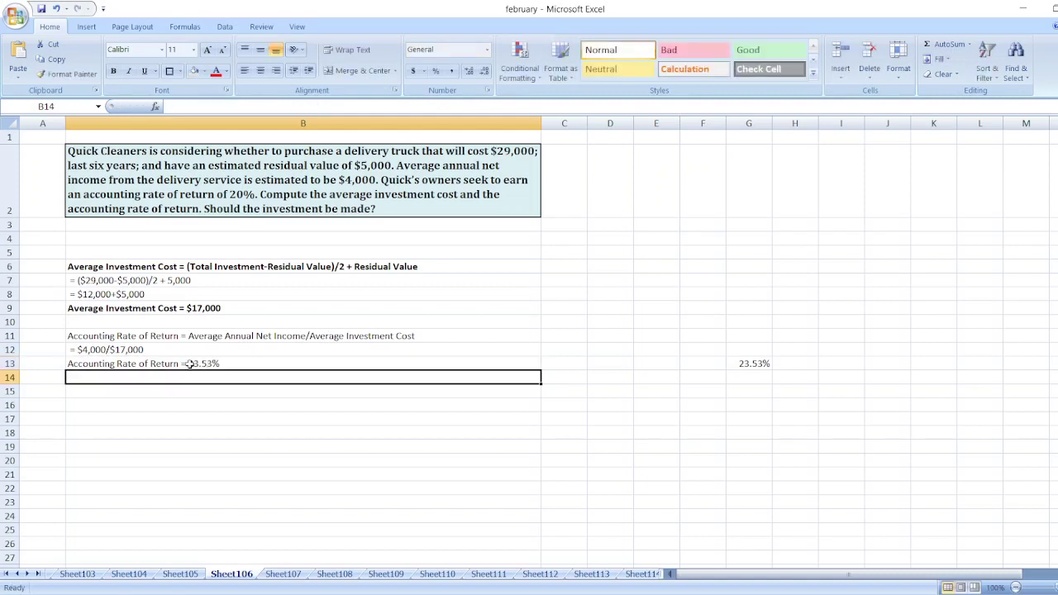
Bold the 23.53% result line in B13 and the B11 formula.
left_click(190, 364)
key("ctrl+b")
key("Up")
key("Up")
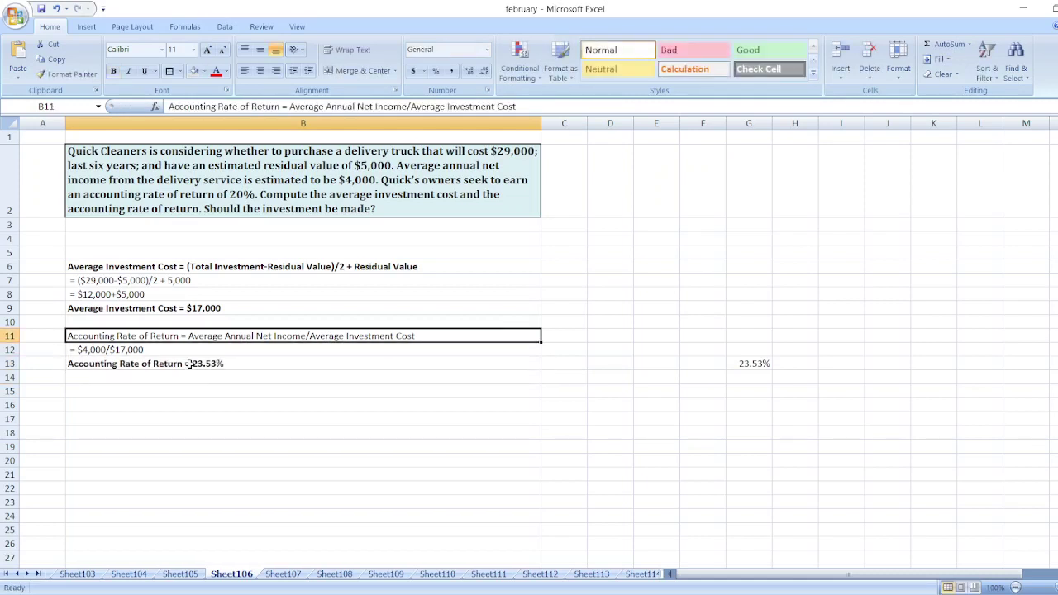
key("ctrl+b")
key("Down")
key("Down")
key("Down")
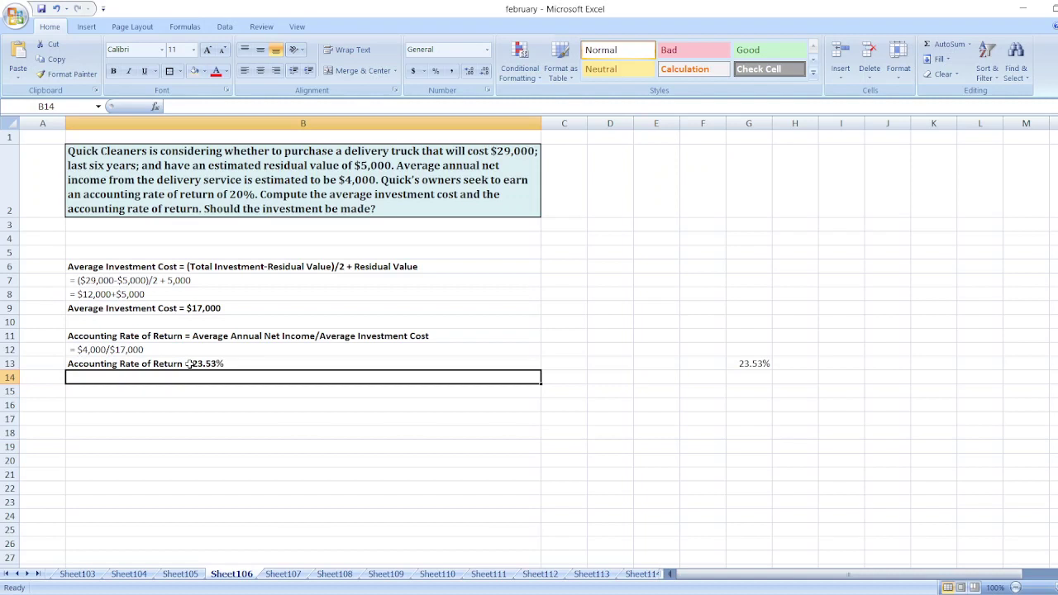
Type the conclusion 'Investment should be made.' in B15 and make it bold.
key("Down")
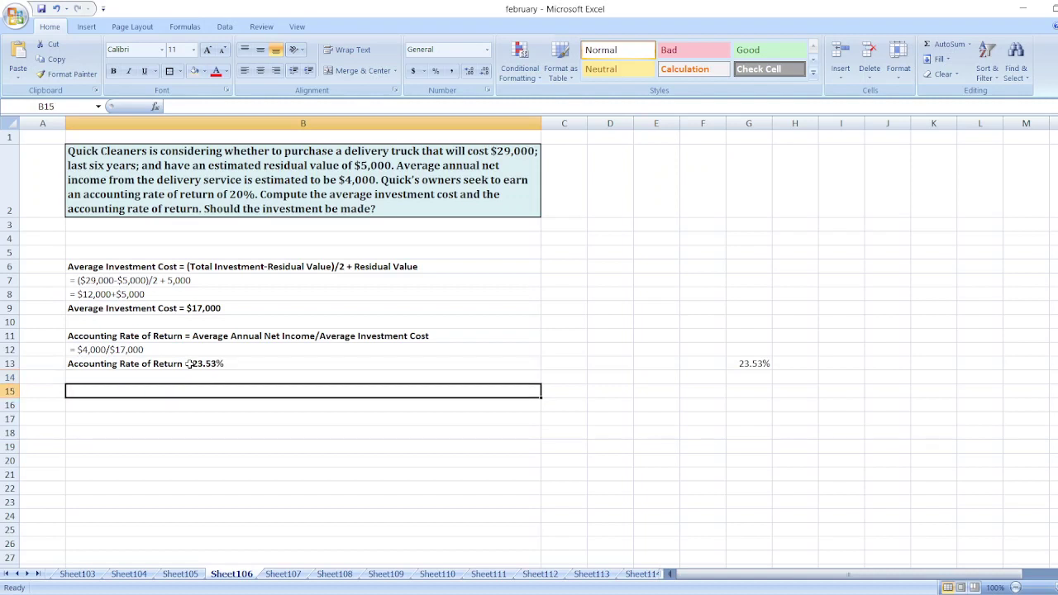
type("Investment ")
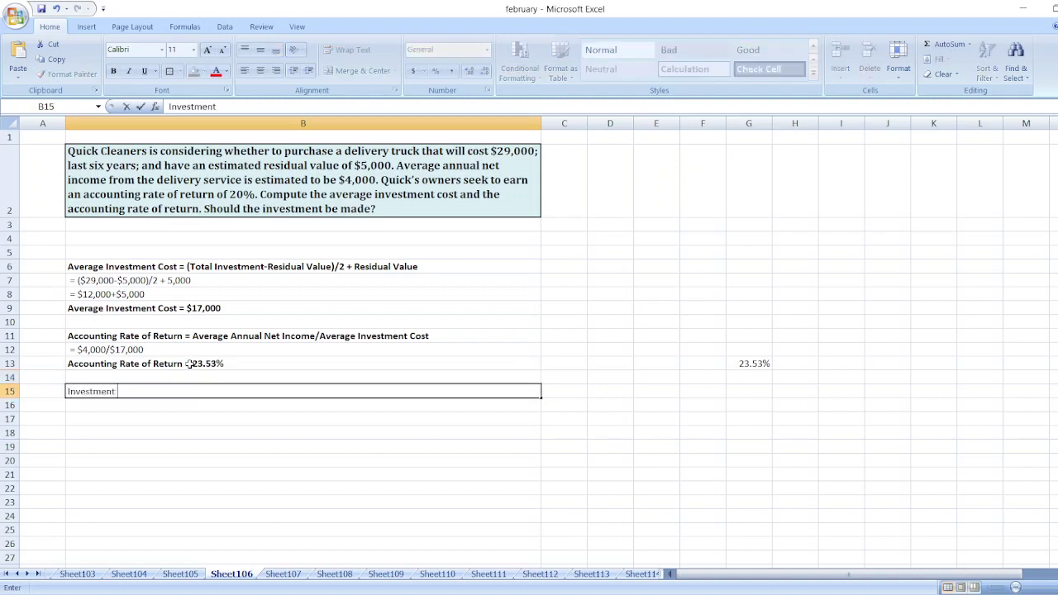
type("should be made.")
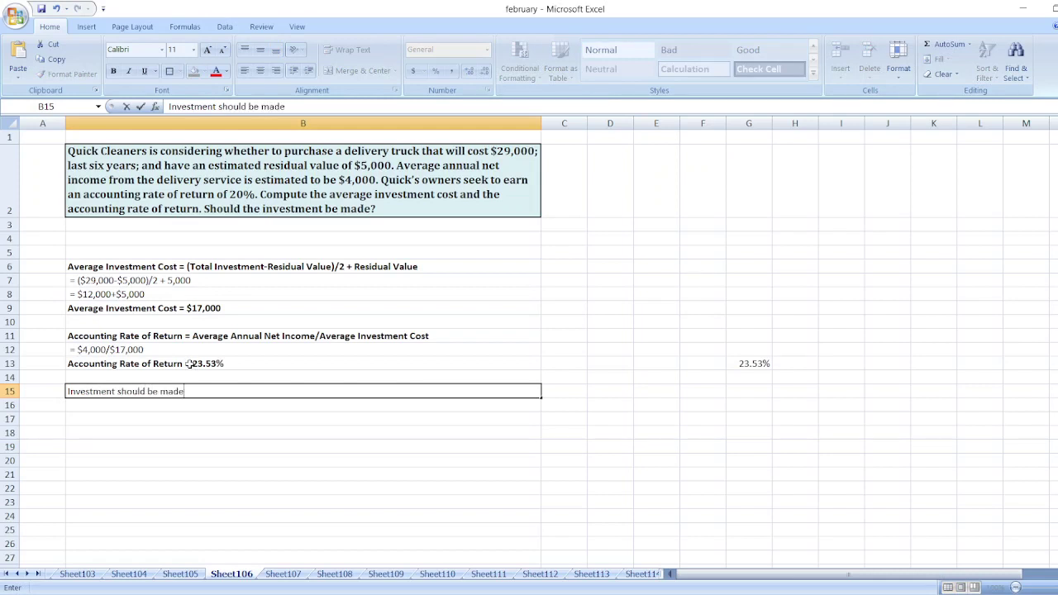
key("ctrl+Return")
key("ctrl+b")
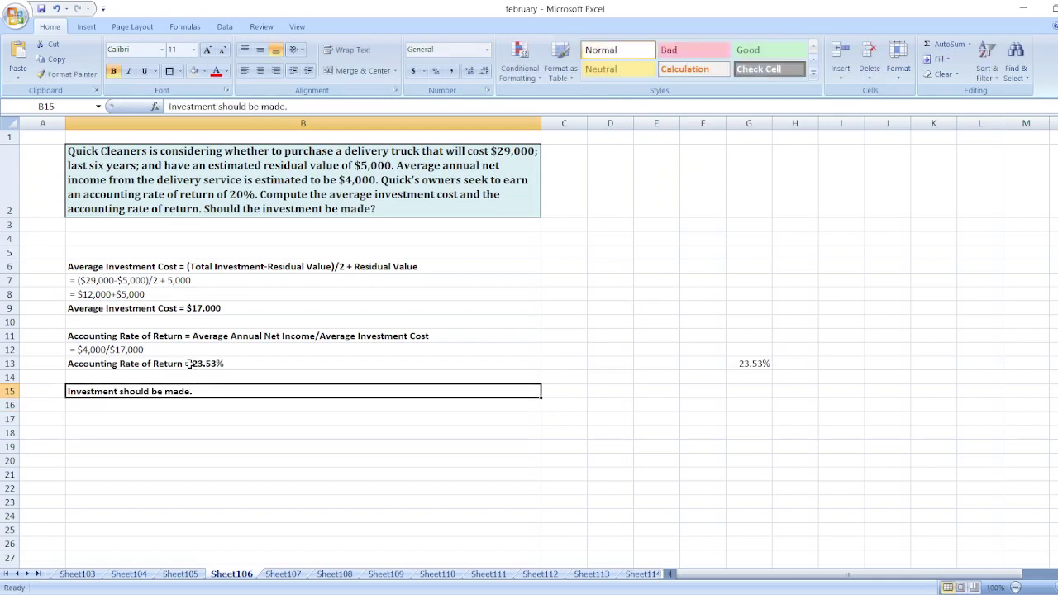
left_click(703, 445)
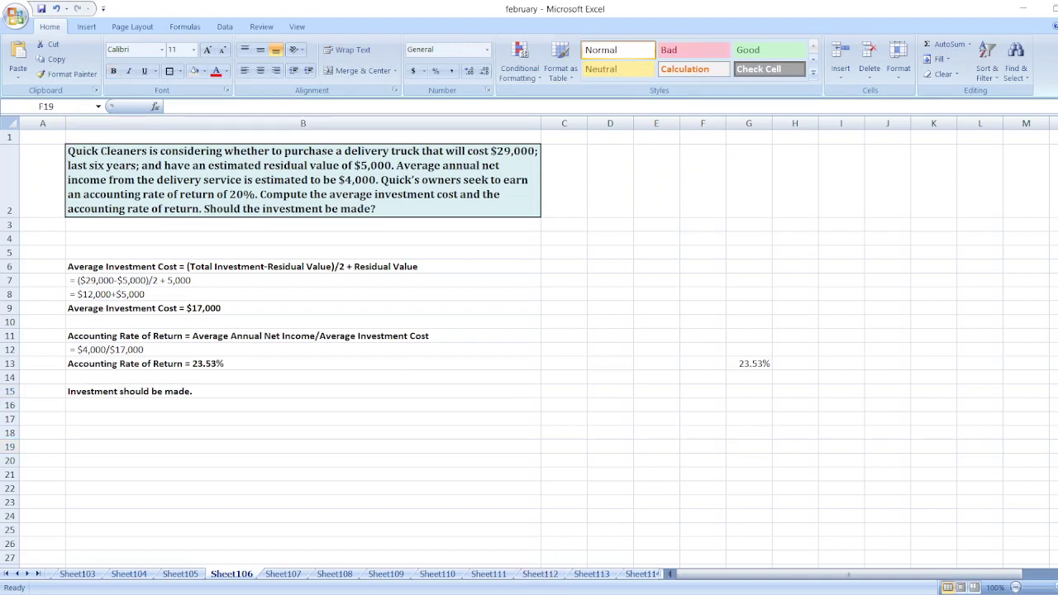